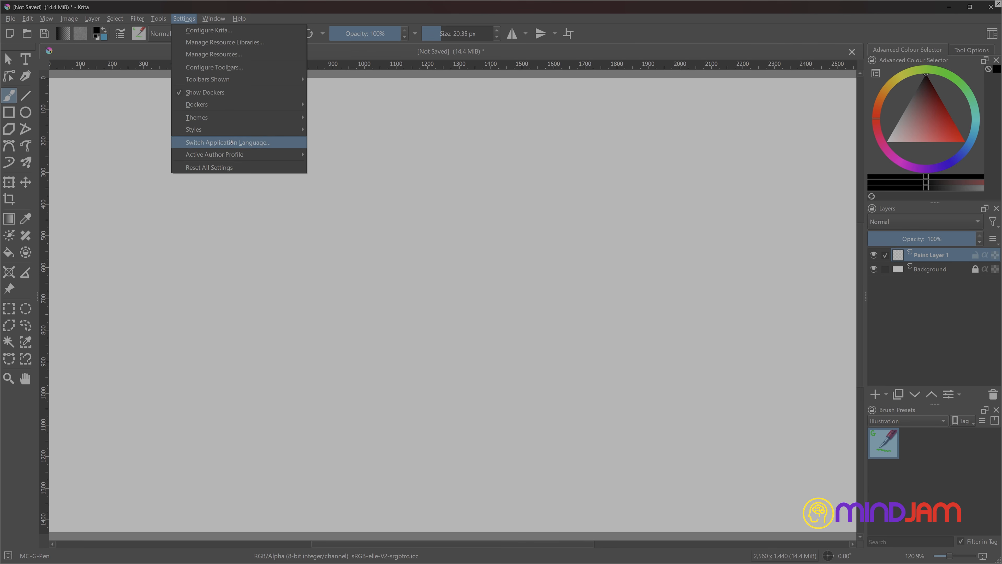
Show the Animation Timeline docker and the Onion Skins docker, with Onion Skins placed beside the timeline.
{"action": "mouse_move", "coordinate": [233, 104]}
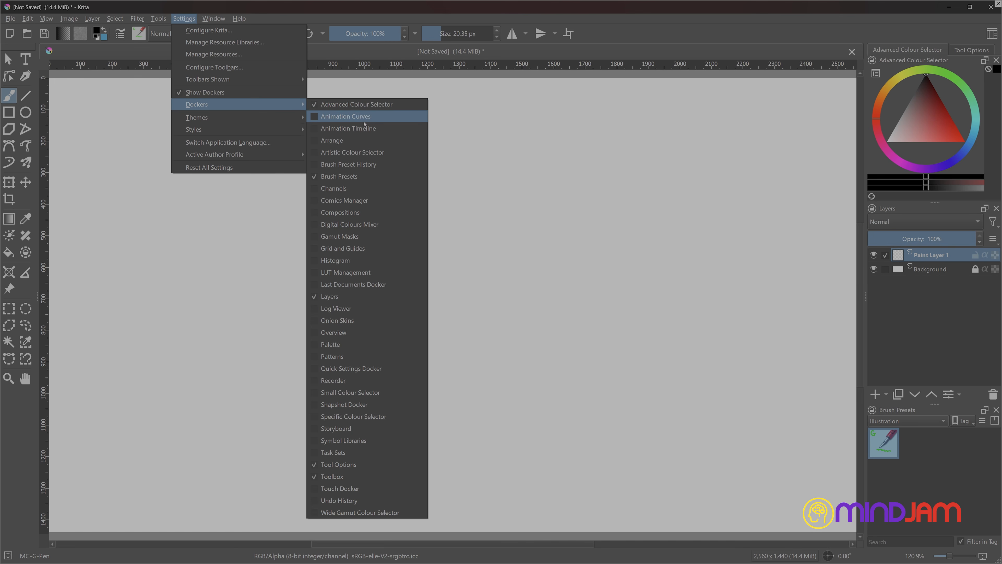
{"action": "left_click", "coordinate": [341, 133]}
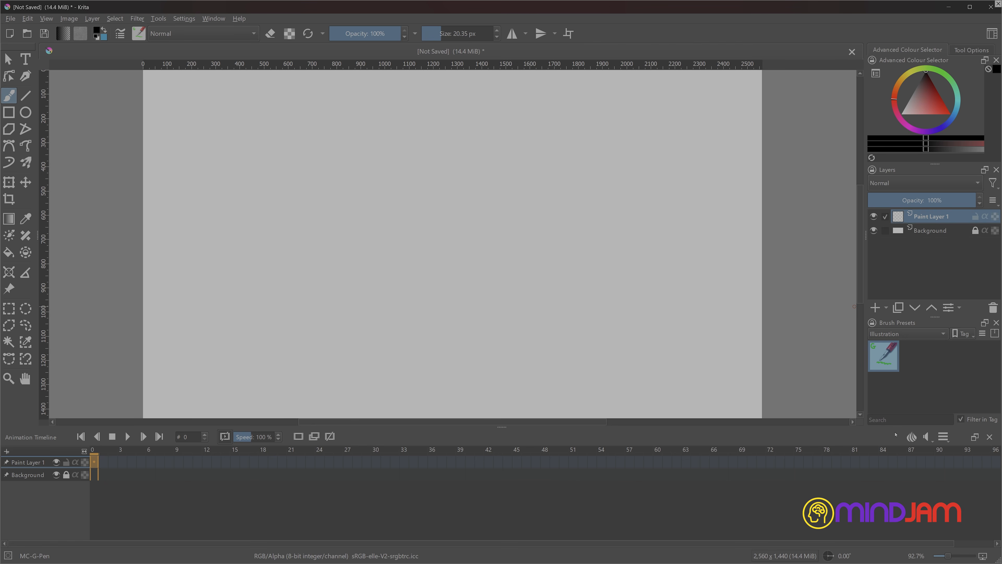
{"action": "left_click", "coordinate": [183, 19]}
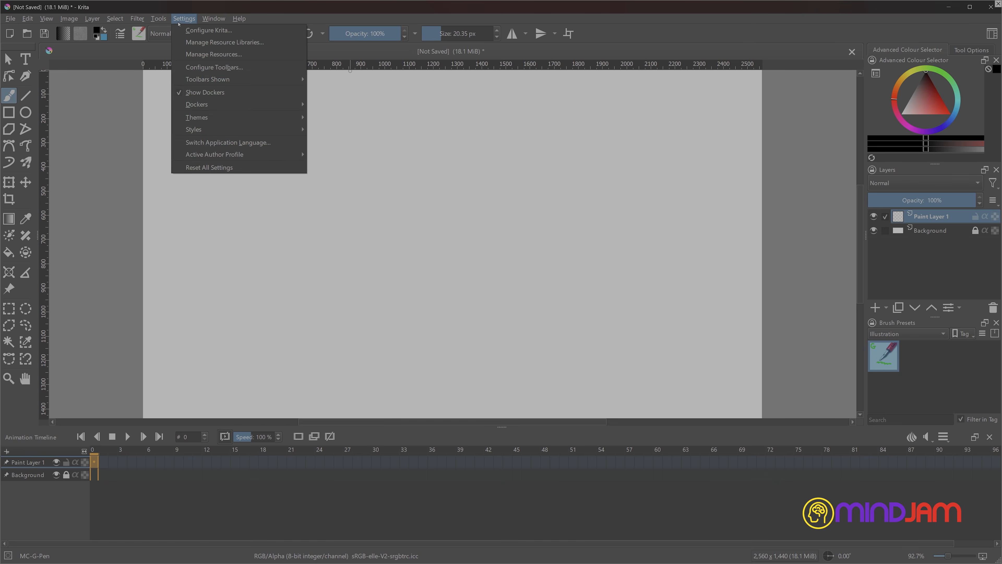
{"action": "mouse_move", "coordinate": [222, 104]}
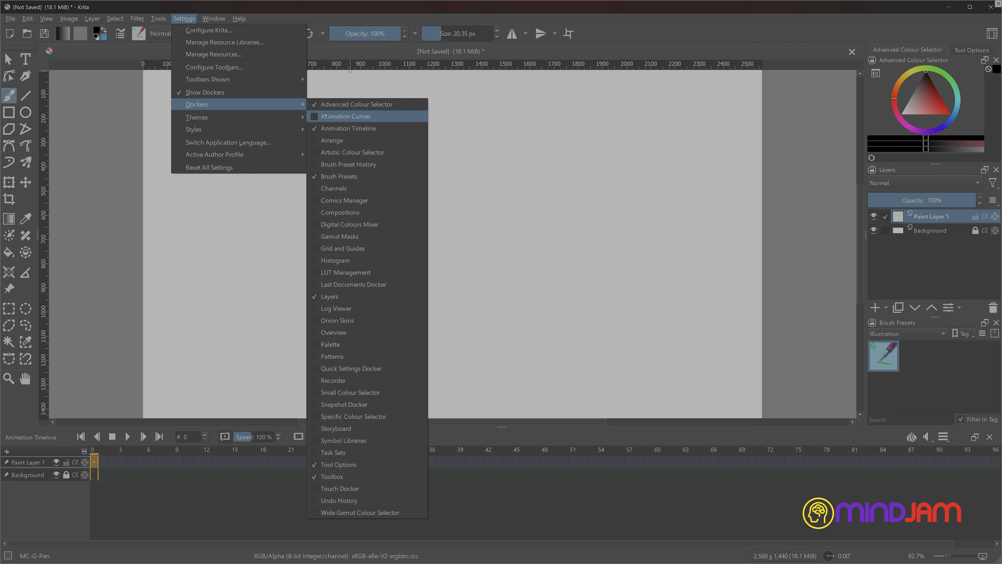
{"action": "left_click", "coordinate": [352, 320]}
{"action": "left_click_drag", "start_coordinate": [503, 489], "coordinate": [866, 486]}
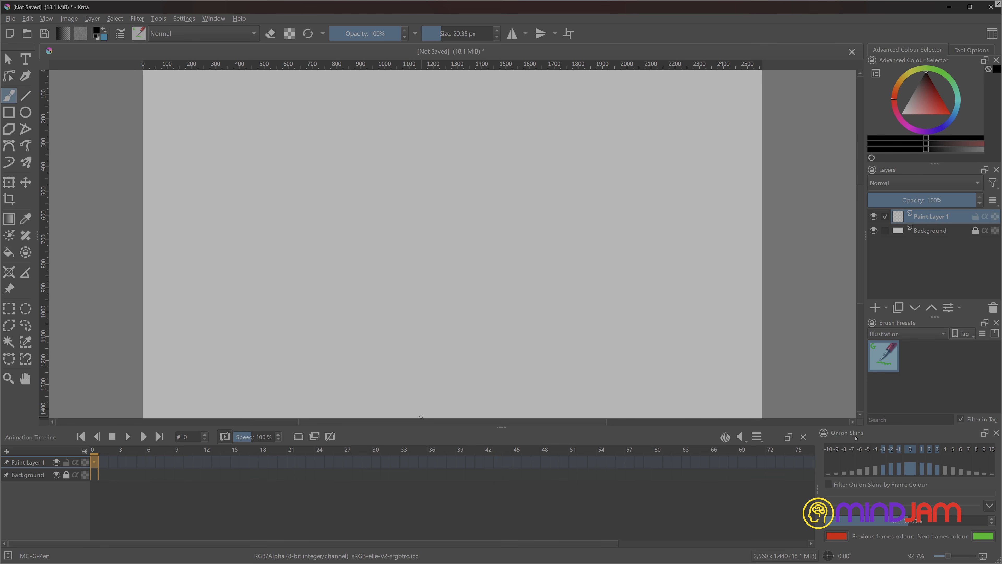
{"action": "left_click", "coordinate": [726, 437]}
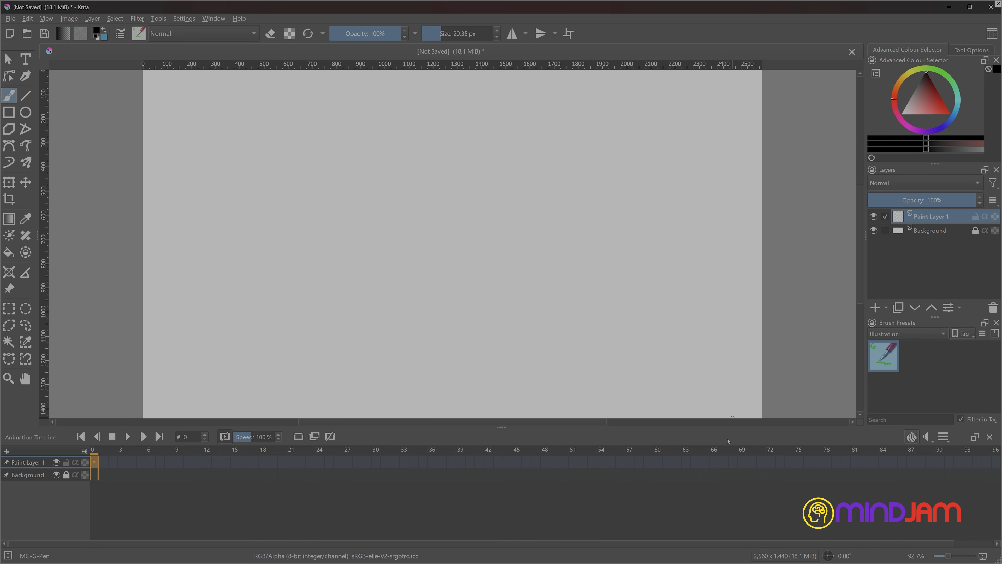
{"action": "left_click", "coordinate": [910, 437]}
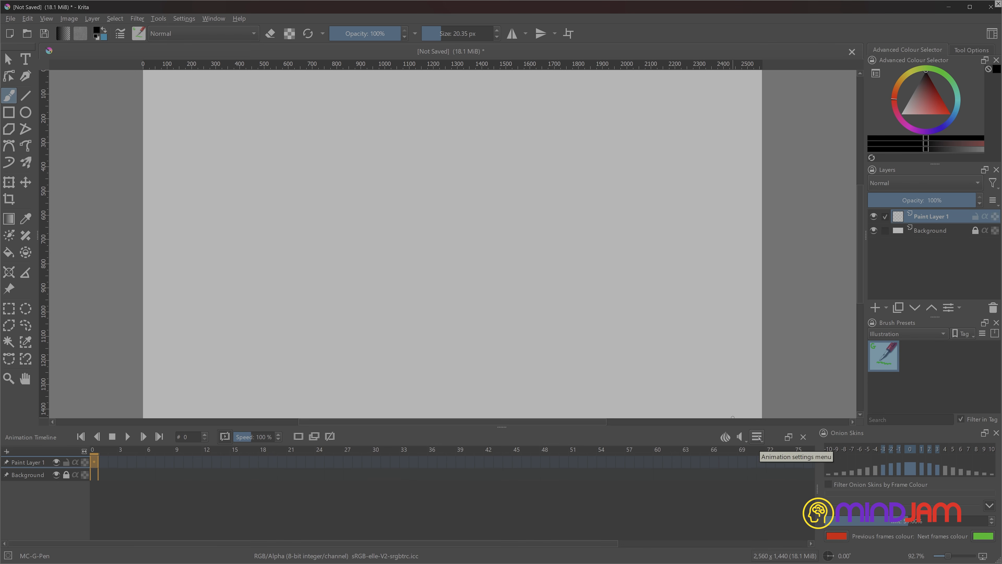
Examine the animation's clip start, clip end and frame rate settings and its audio options.
{"action": "left_click", "coordinate": [757, 436]}
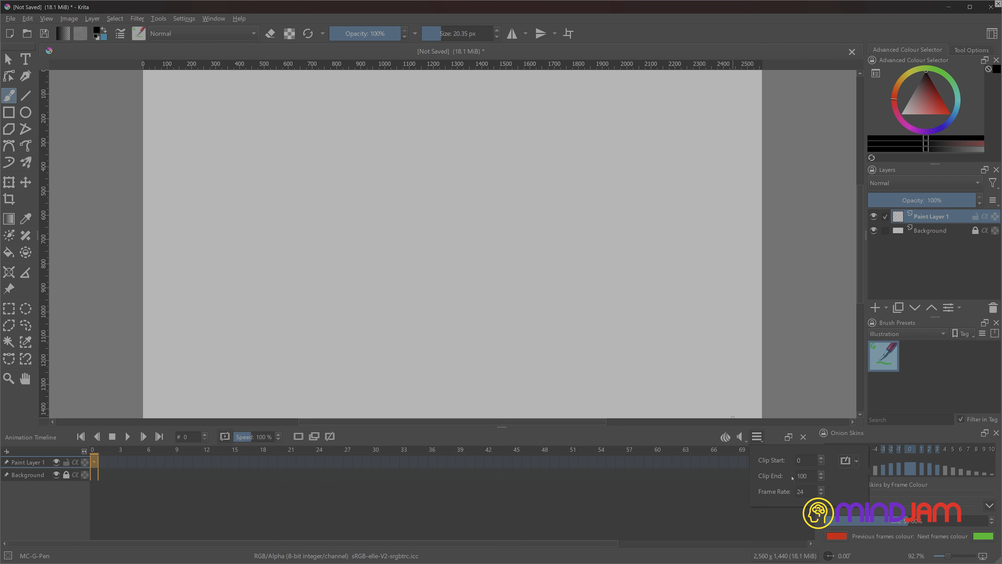
{"action": "double_click", "coordinate": [797, 495]}
{"action": "double_click", "coordinate": [809, 476]}
{"action": "double_click", "coordinate": [806, 460]}
{"action": "left_click", "coordinate": [759, 437]}
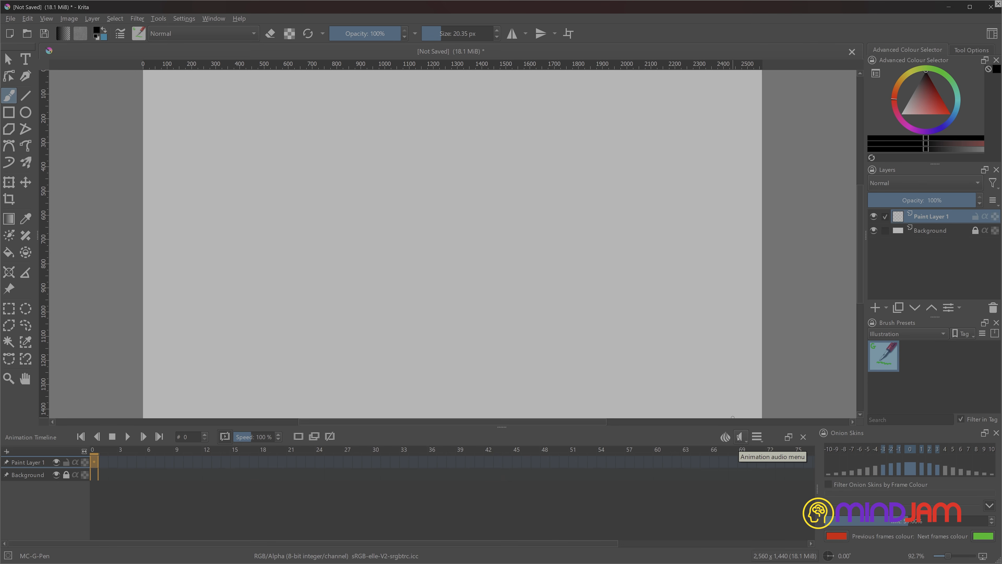
{"action": "left_click", "coordinate": [738, 436]}
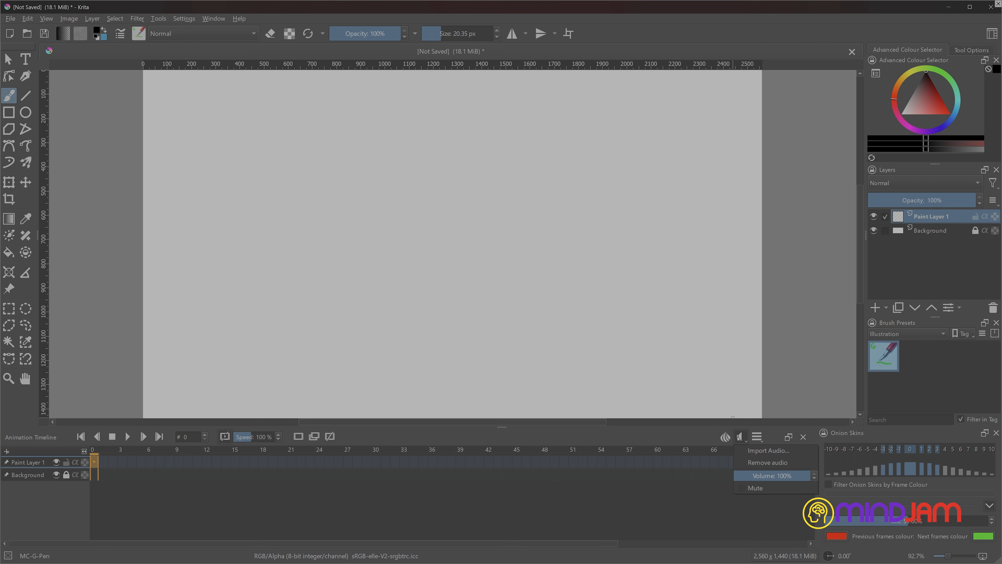
{"action": "left_click", "coordinate": [739, 436]}
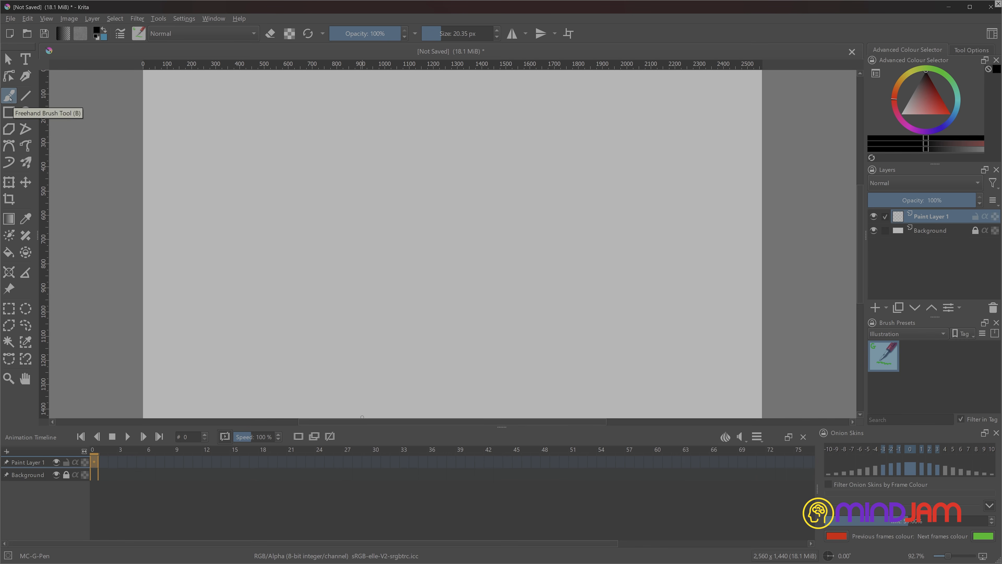
Paint a red dot with a brush of about 160 px in the canvas's upper-left area and make it the frame 0 keyframe.
{"action": "left_click_drag", "start_coordinate": [940, 96], "coordinate": [950, 114]}
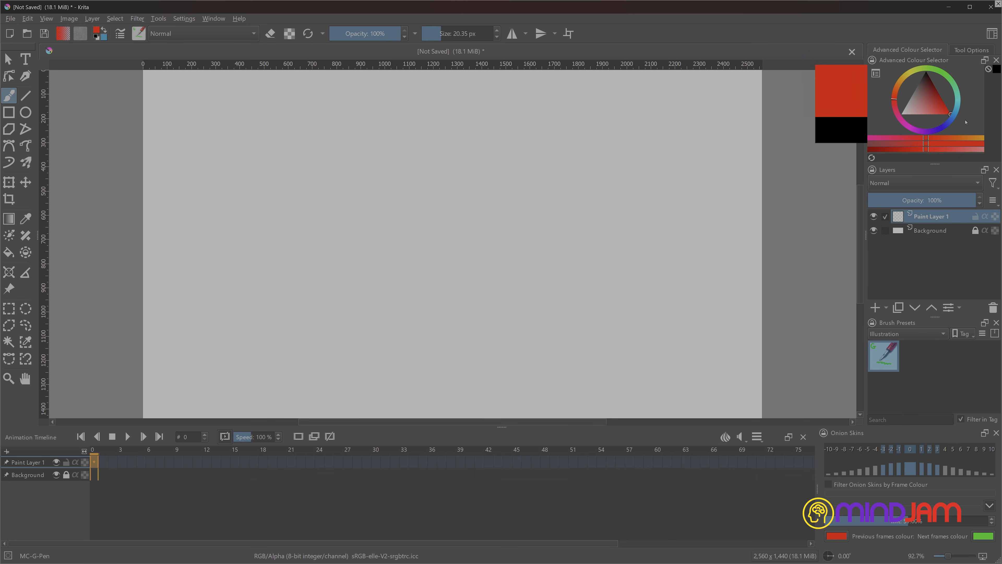
{"action": "left_click_drag", "start_coordinate": [269, 244], "coordinate": [233, 246]}
{"action": "left_click", "coordinate": [221, 182]}
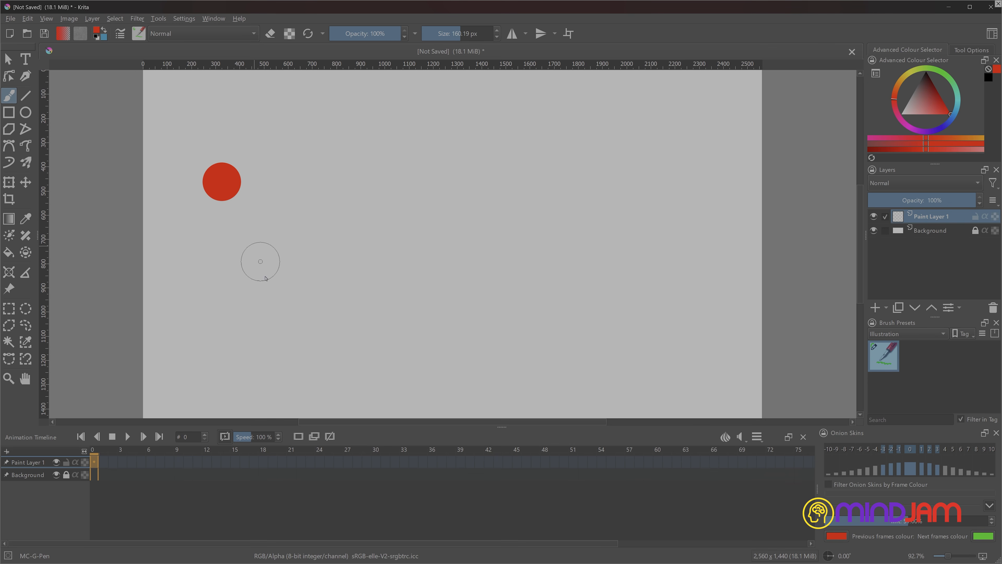
{"action": "left_click_drag", "start_coordinate": [94, 462], "coordinate": [106, 461]}
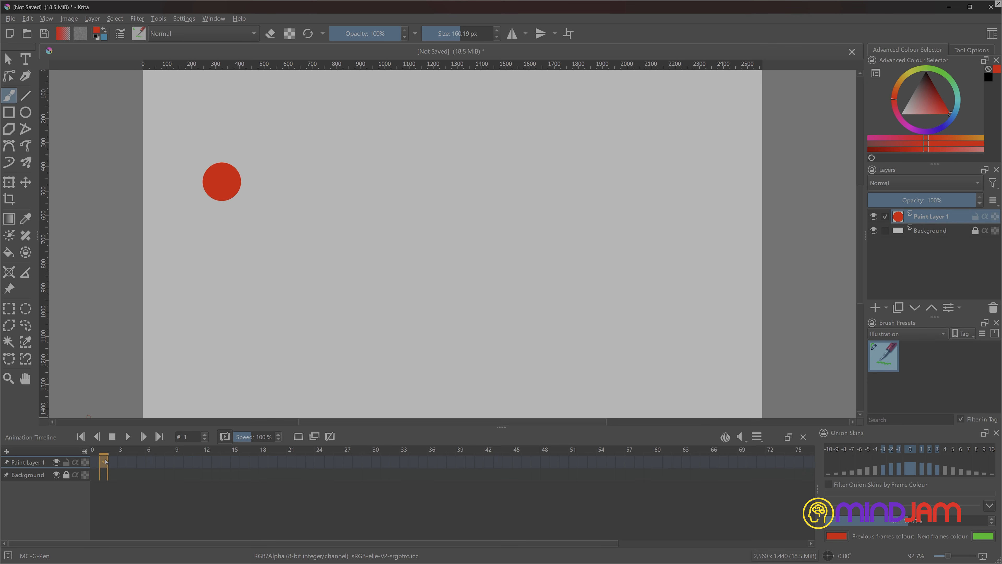
{"action": "left_click", "coordinate": [92, 462]}
{"action": "left_click", "coordinate": [298, 436]}
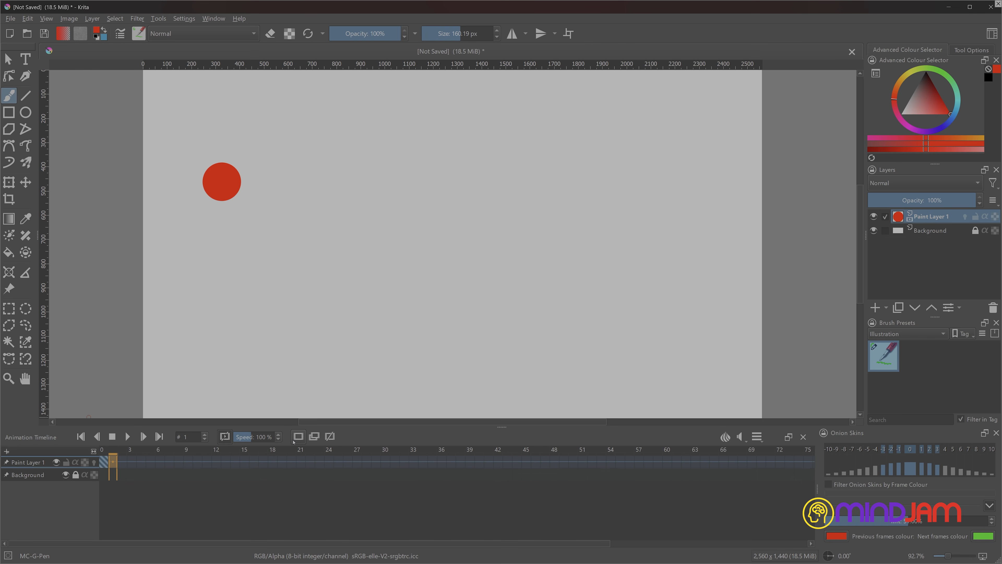
Add blank keyframes at frames 1, 2 and 3 and paint the red dot progressively lower and further right in each.
{"action": "left_click", "coordinate": [295, 440]}
{"action": "left_click", "coordinate": [250, 217]}
{"action": "left_click", "coordinate": [122, 462]}
{"action": "left_click", "coordinate": [298, 438]}
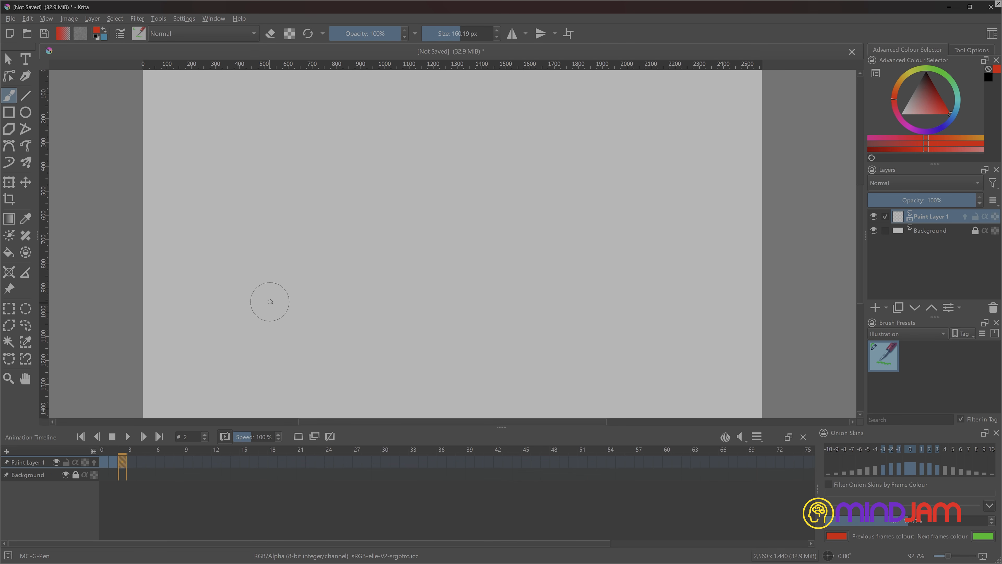
{"action": "left_click", "coordinate": [271, 292]}
{"action": "left_click", "coordinate": [133, 462]}
{"action": "left_click", "coordinate": [298, 436]}
{"action": "left_click", "coordinate": [307, 367]}
Add blank keyframes at frames 4 to 7 and paint the red dot rising towards the canvas's centre in each.
{"action": "left_click", "coordinate": [141, 462]}
{"action": "left_click", "coordinate": [298, 436]}
{"action": "left_click", "coordinate": [338, 341]}
{"action": "left_click", "coordinate": [150, 462]}
{"action": "left_click", "coordinate": [298, 437]}
{"action": "left_click", "coordinate": [367, 298]}
{"action": "left_click", "coordinate": [159, 462]}
{"action": "left_click", "coordinate": [297, 437]}
{"action": "left_click", "coordinate": [399, 284]}
{"action": "left_click", "coordinate": [173, 464]}
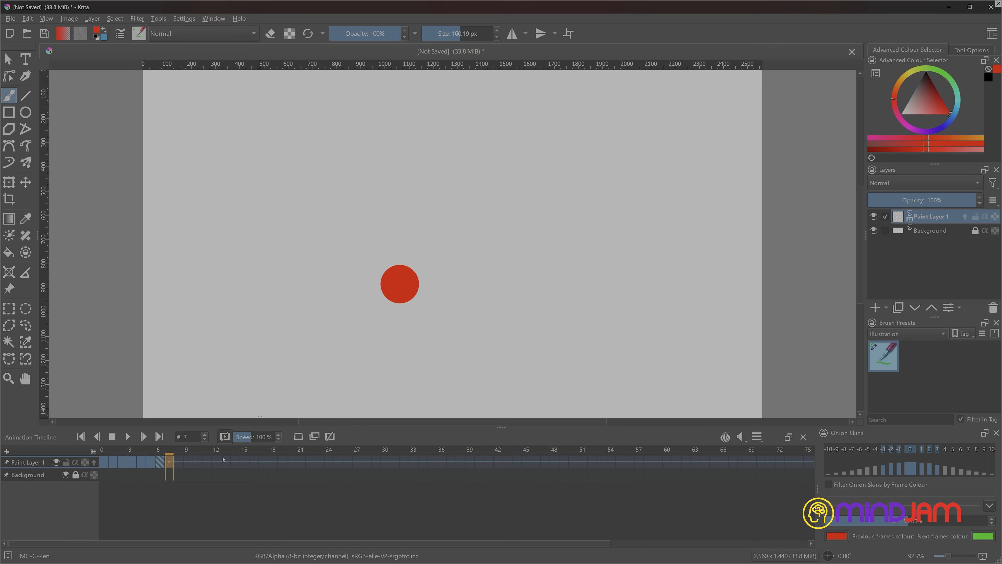
{"action": "left_click", "coordinate": [298, 436]}
{"action": "left_click", "coordinate": [440, 252]}
Test the animation's playback and update the playback range to the selected frames 0 to 7.
{"action": "left_click", "coordinate": [127, 436]}
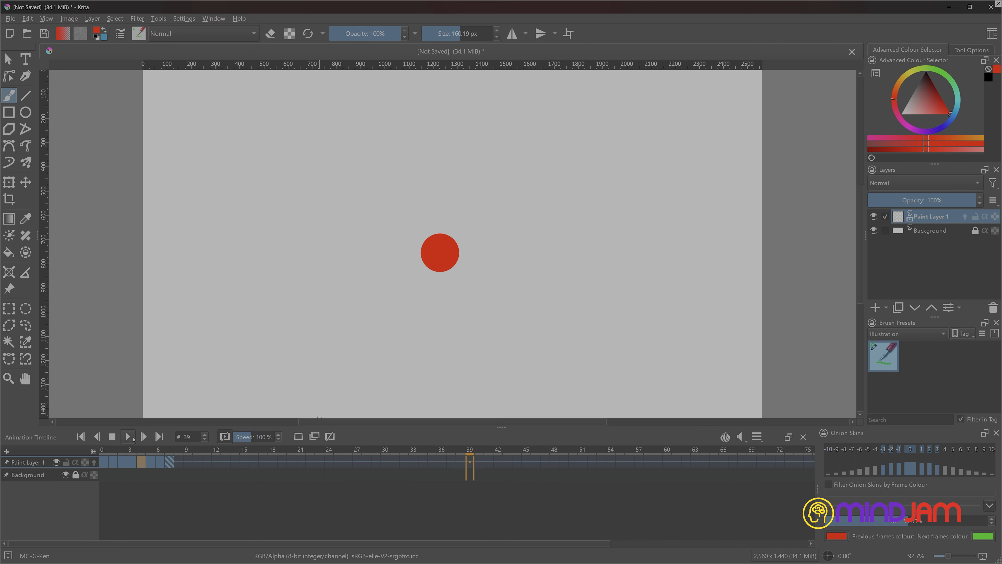
{"action": "left_click", "coordinate": [127, 436]}
{"action": "left_click", "coordinate": [105, 462]}
{"action": "left_click", "coordinate": [108, 465]}
{"action": "left_click", "coordinate": [174, 465]}
{"action": "left_click", "coordinate": [169, 462], "text": "shift"}
{"action": "right_click", "coordinate": [169, 460]}
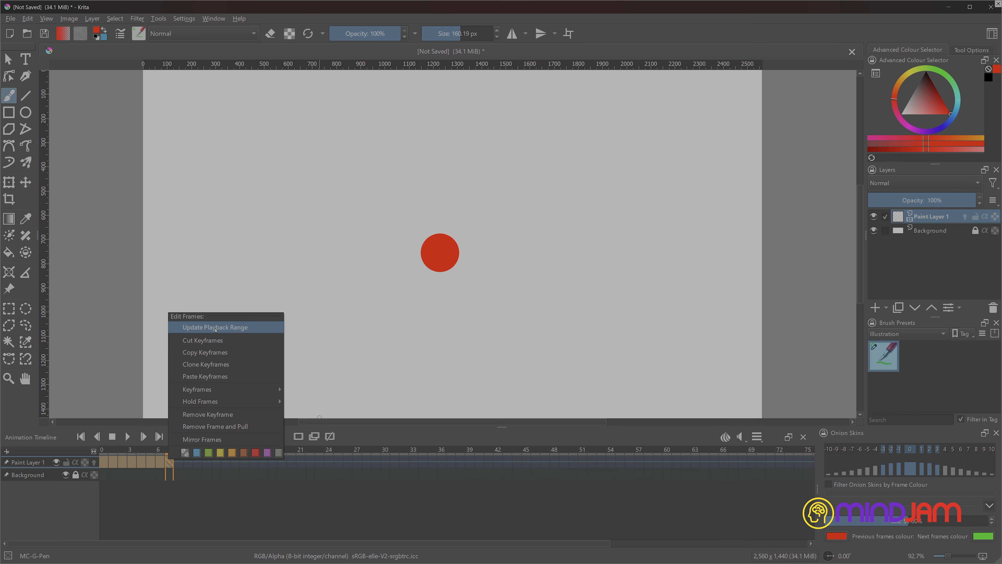
{"action": "left_click", "coordinate": [215, 328]}
Play the looping ball animation, stop it and return to frame 0.
{"action": "key", "text": "space"}
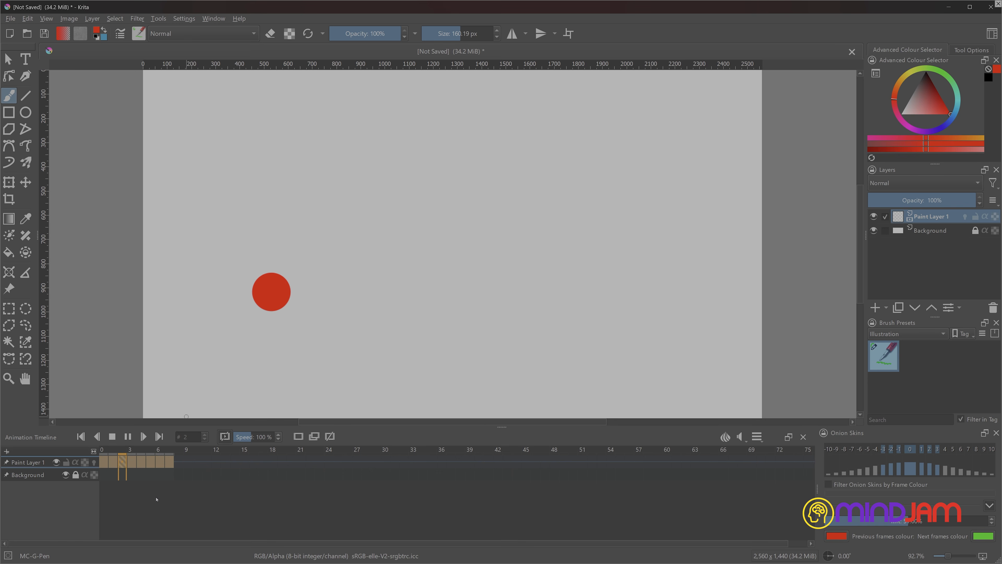
{"action": "left_click", "coordinate": [128, 436]}
{"action": "left_click_drag", "start_coordinate": [112, 449], "coordinate": [104, 450]}
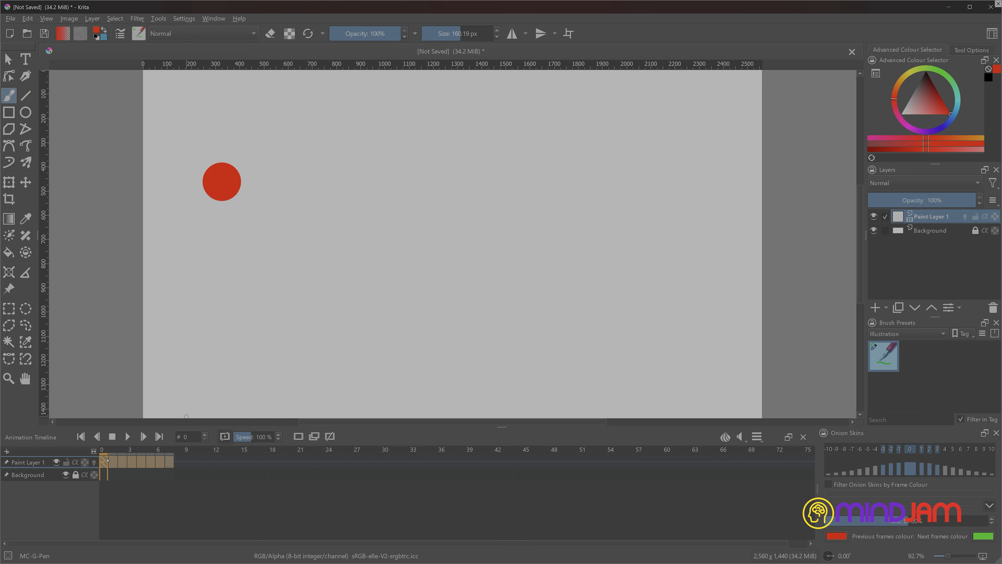
Go to frame 3, include the fourth previous frame in the onion skins and enable onion skins on Paint Layer 1.
{"action": "left_click", "coordinate": [126, 487]}
{"action": "left_click", "coordinate": [127, 477]}
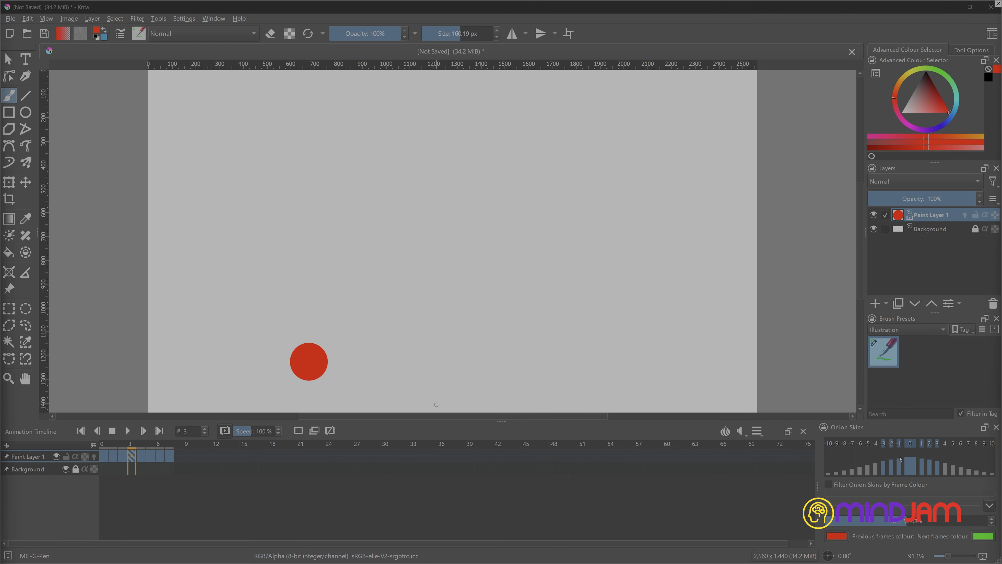
{"action": "left_click", "coordinate": [875, 472]}
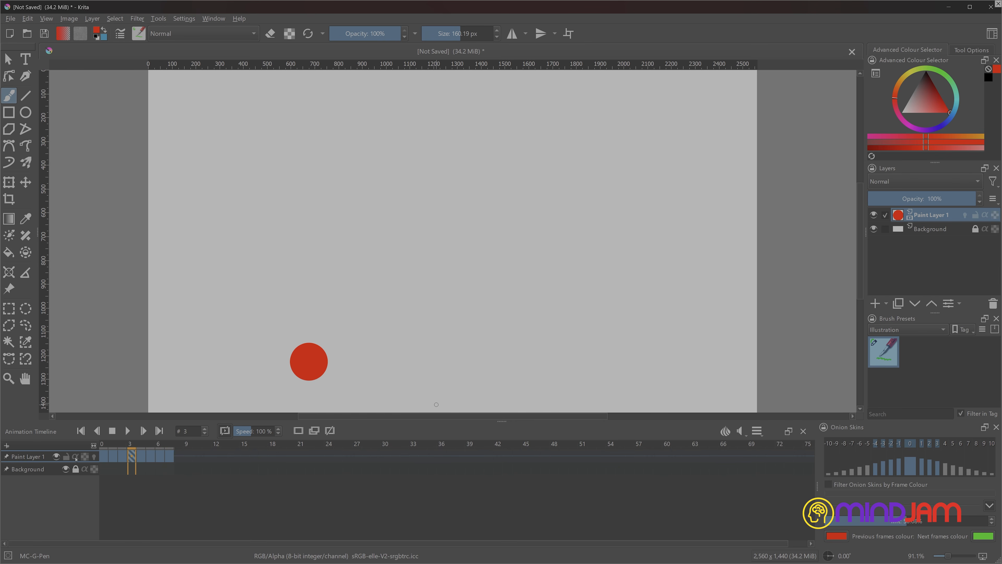
{"action": "left_click", "coordinate": [94, 457]}
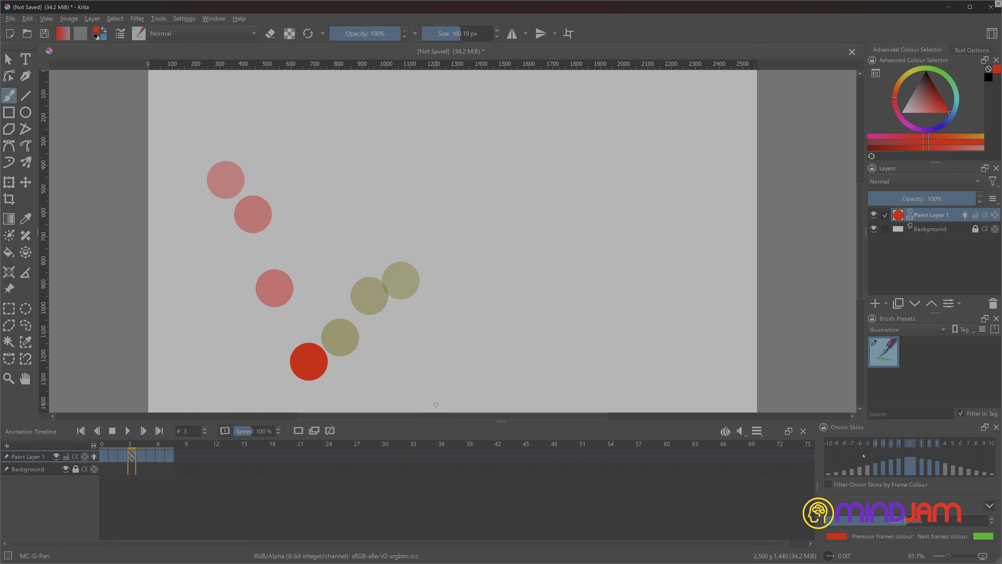
Open the next frames colour without changing it and try out another hue for the previous frames colour.
{"action": "left_click", "coordinate": [983, 535]}
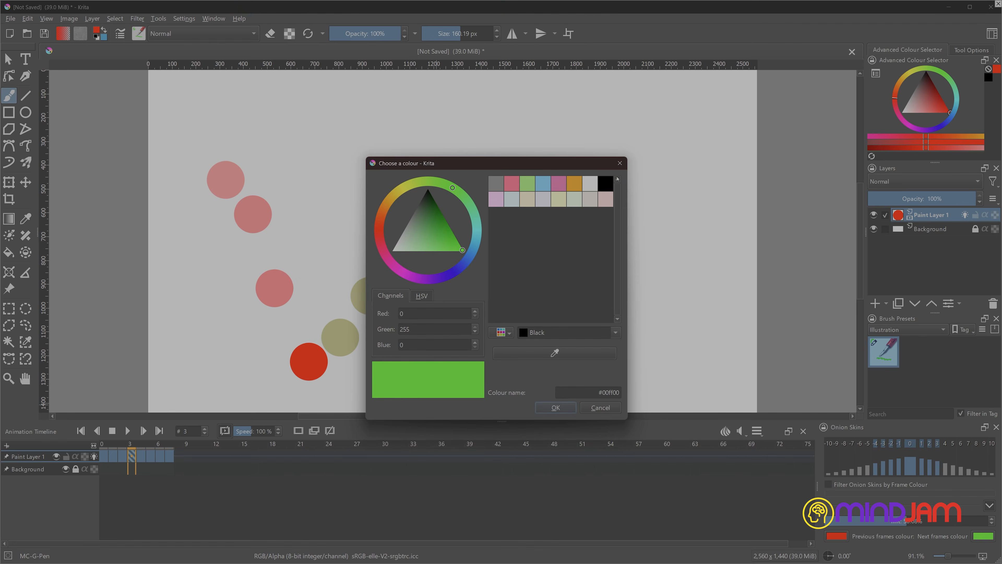
{"action": "left_click", "coordinate": [620, 164]}
{"action": "left_click", "coordinate": [834, 538]}
{"action": "left_click_drag", "start_coordinate": [454, 272], "coordinate": [379, 228]}
{"action": "left_click", "coordinate": [557, 408]}
Raise the onion skin tint slightly and set the previous frames colour to blue.
{"action": "mouse_move", "coordinate": [910, 521]}
{"action": "left_mouse_down"}
{"action": "mouse_move", "coordinate": [958, 521]}
{"action": "mouse_move", "coordinate": [849, 521]}
{"action": "mouse_move", "coordinate": [917, 526]}
{"action": "left_mouse_up"}
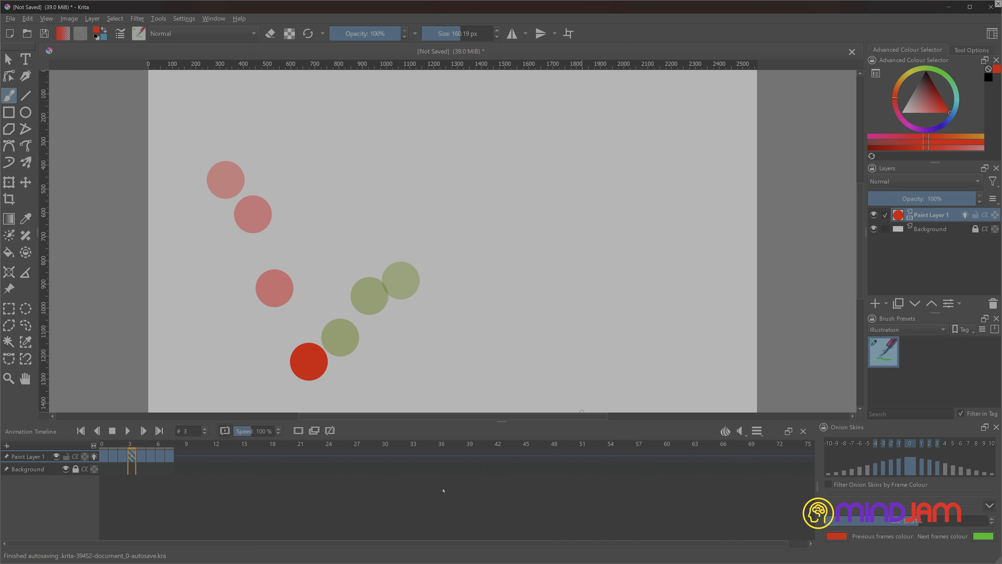
{"action": "key", "text": "Left"}
{"action": "key", "text": "Left"}
{"action": "key", "text": "Left"}
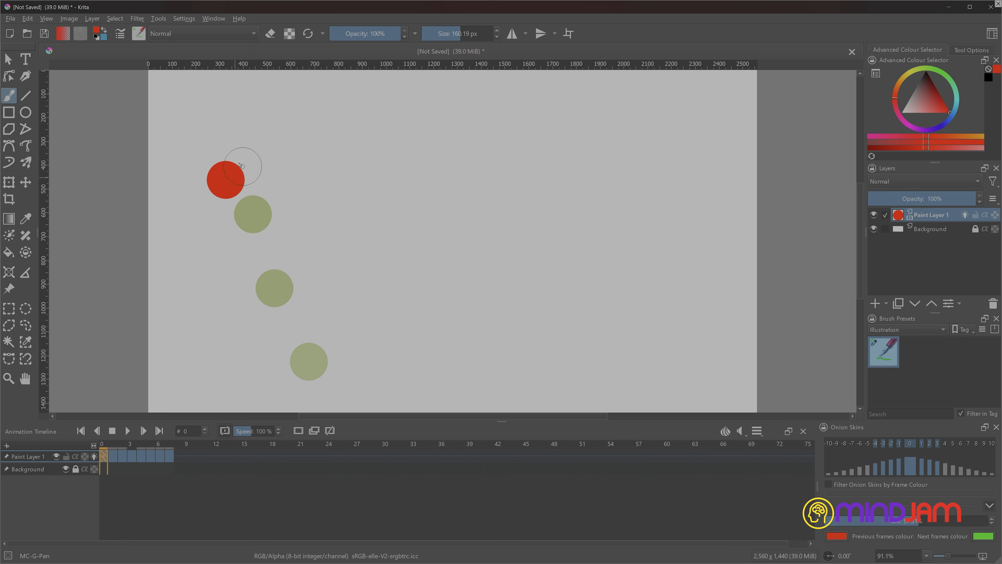
{"action": "key", "text": "Right"}
{"action": "key", "text": "Right"}
{"action": "key", "text": "Right"}
{"action": "left_click", "coordinate": [835, 536]}
{"action": "left_click", "coordinate": [454, 271]}
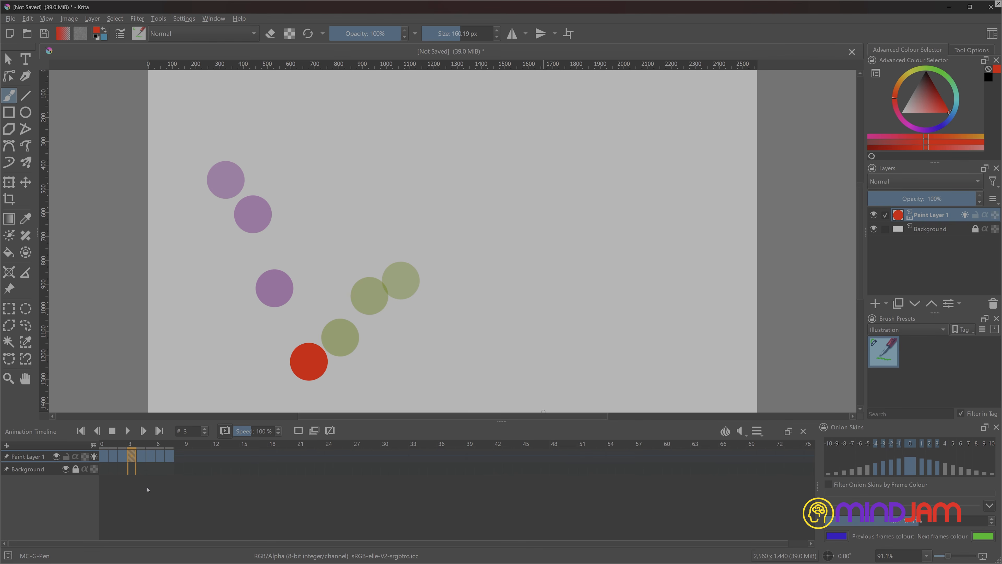
Step back and forth through frames 0 to 7 to examine the onion skins of the previous and next frames.
{"action": "key", "text": "Left"}
{"action": "key", "text": "Left"}
{"action": "key", "text": "Left"}
{"action": "key", "text": "Right"}
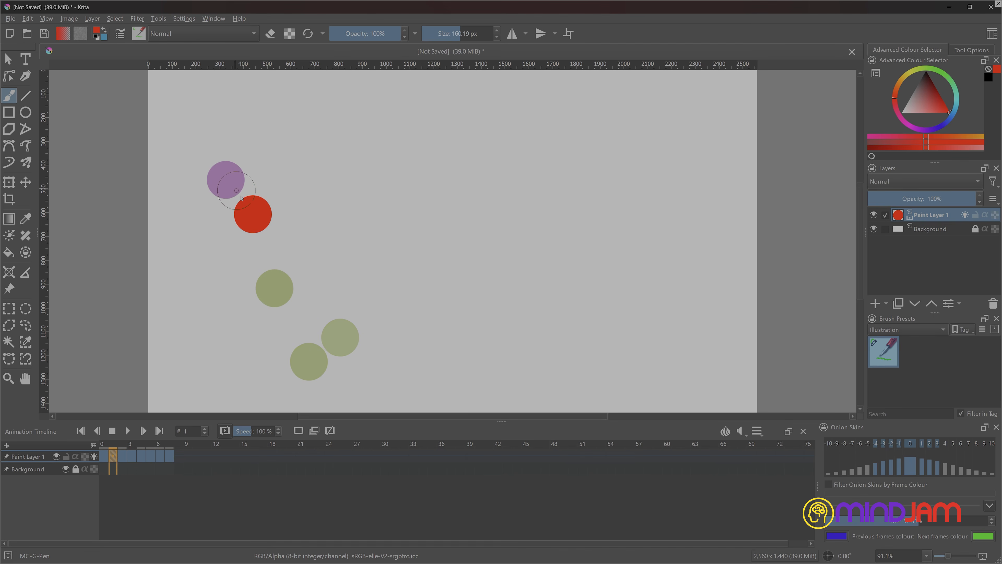
{"action": "key", "text": "Right"}
{"action": "key", "text": "Right"}
{"action": "key", "text": "Right"}
{"action": "key", "text": "Right"}
{"action": "key", "text": "Right"}
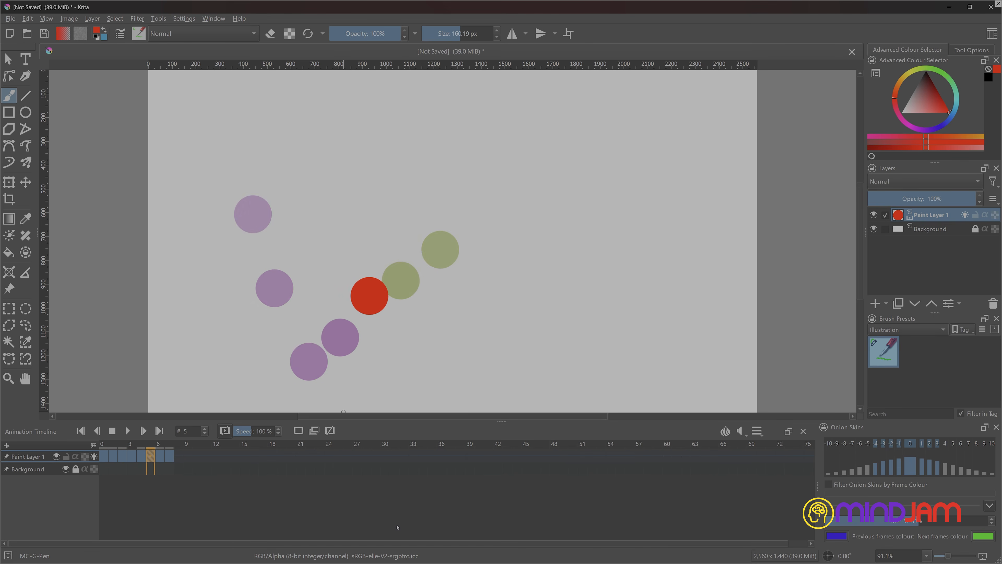
{"action": "key", "text": "Right"}
{"action": "key", "text": "Left"}
{"action": "key", "text": "Left"}
{"action": "key", "text": "Left"}
{"action": "key", "text": "Left"}
{"action": "key", "text": "Left"}
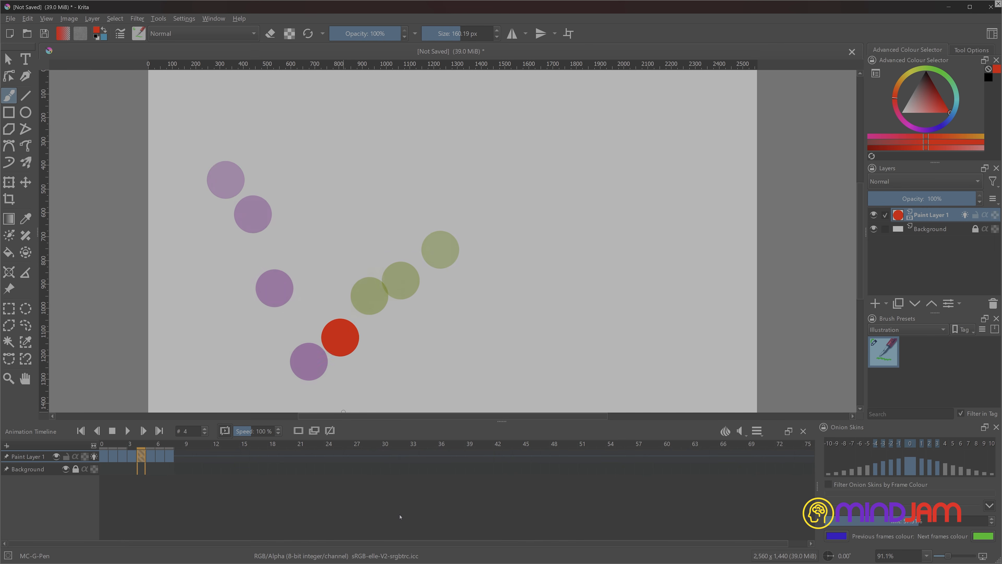
{"action": "key", "text": "Left"}
{"action": "key", "text": "Left"}
{"action": "key", "text": "Right"}
{"action": "key", "text": "Right"}
{"action": "key", "text": "Right"}
{"action": "key", "text": "Right"}
{"action": "key", "text": "Left"}
{"action": "key", "text": "Left"}
{"action": "key", "text": "Left"}
{"action": "key", "text": "Left"}
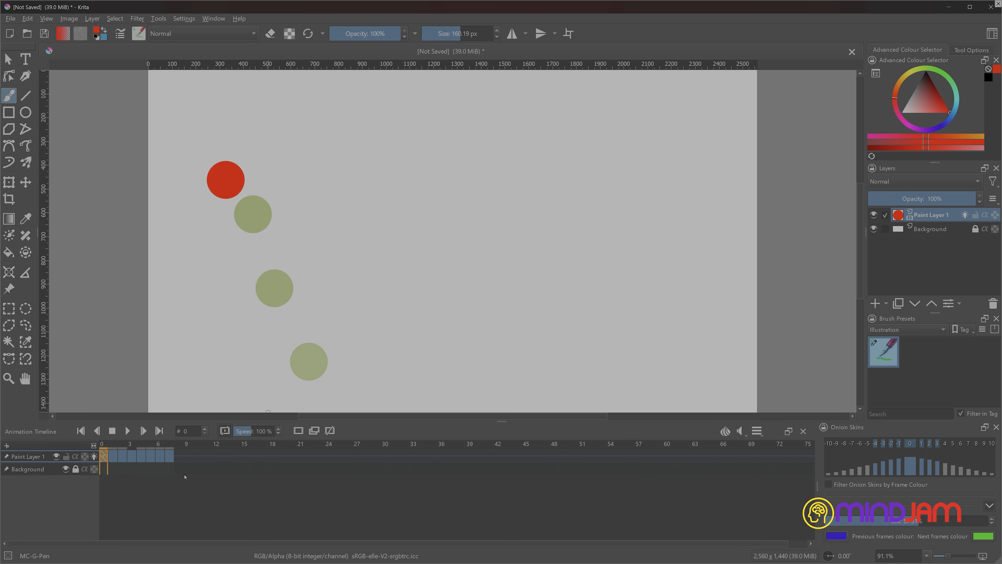
{"action": "key", "text": "Right"}
{"action": "key", "text": "Right"}
{"action": "key", "text": "Right"}
{"action": "key", "text": "Right"}
{"action": "key", "text": "Right"}
{"action": "key", "text": "Right"}
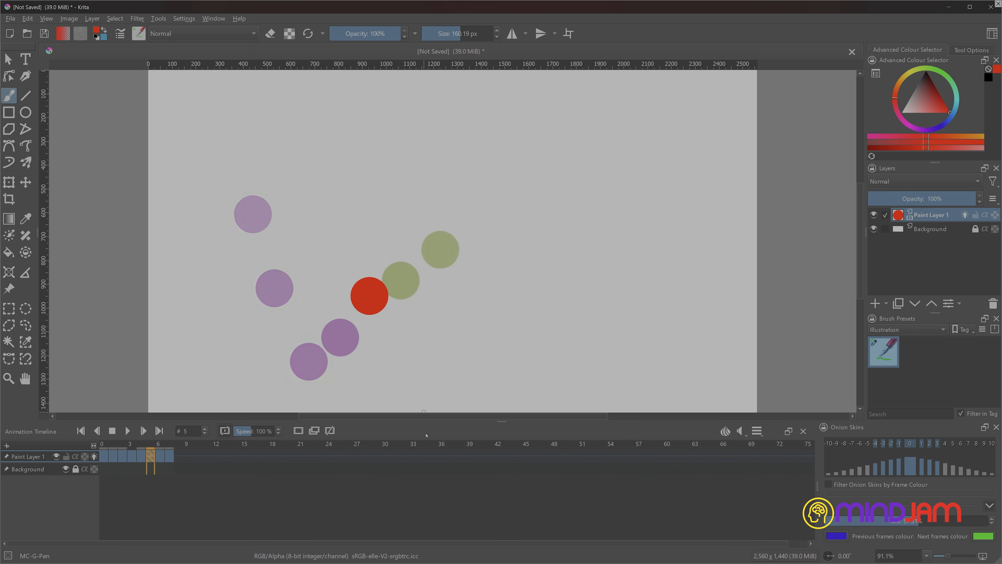
{"action": "key", "text": "Right"}
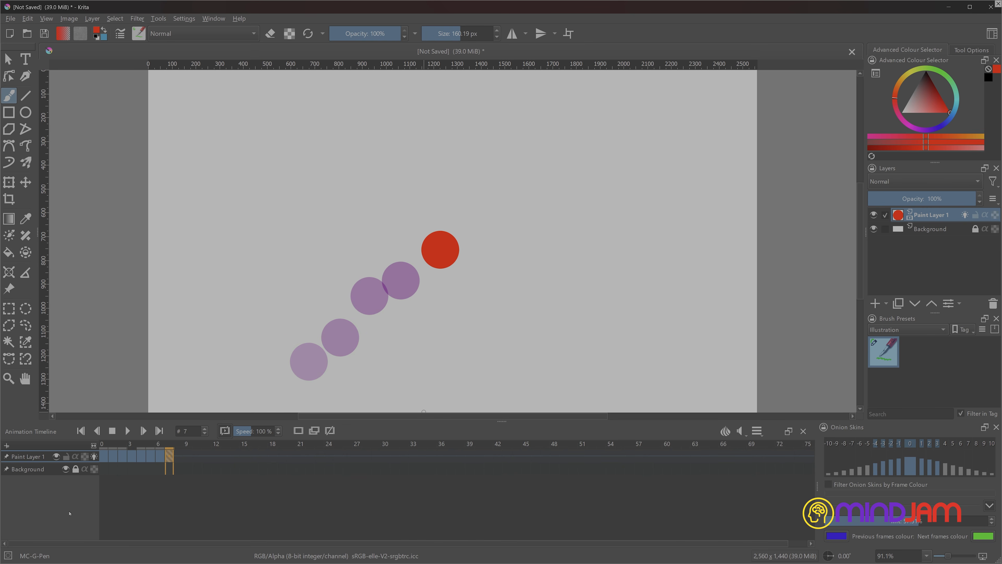
Hide Paint Layer 1 and show it again, and turn off its onion skins.
{"action": "left_click", "coordinate": [56, 456]}
{"action": "left_click", "coordinate": [57, 456]}
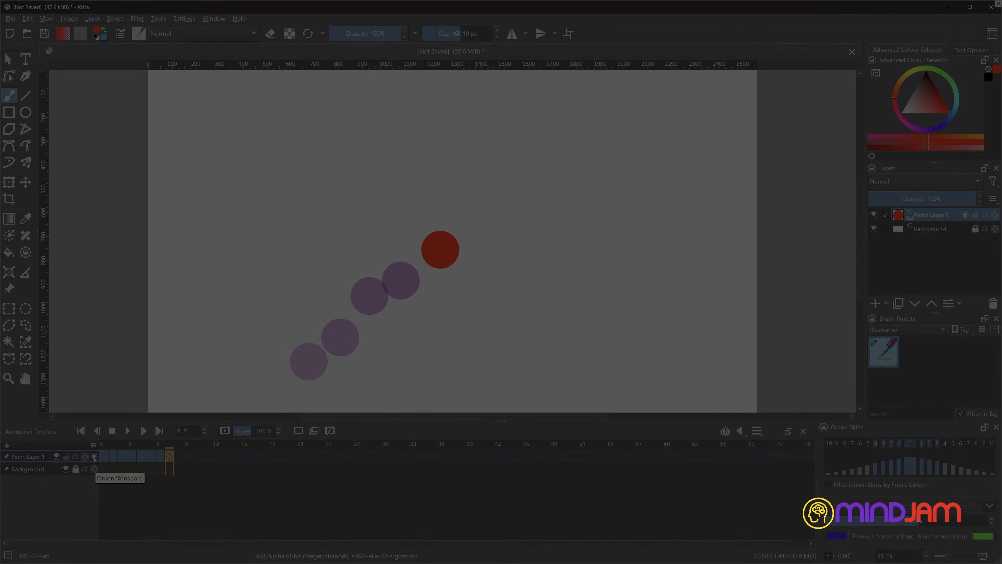
{"action": "left_click", "coordinate": [94, 456]}
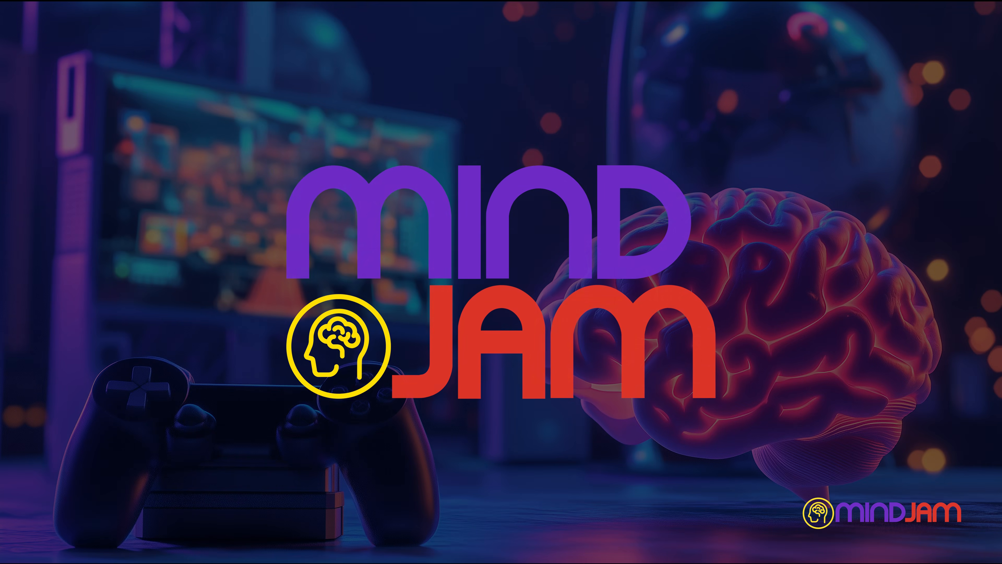